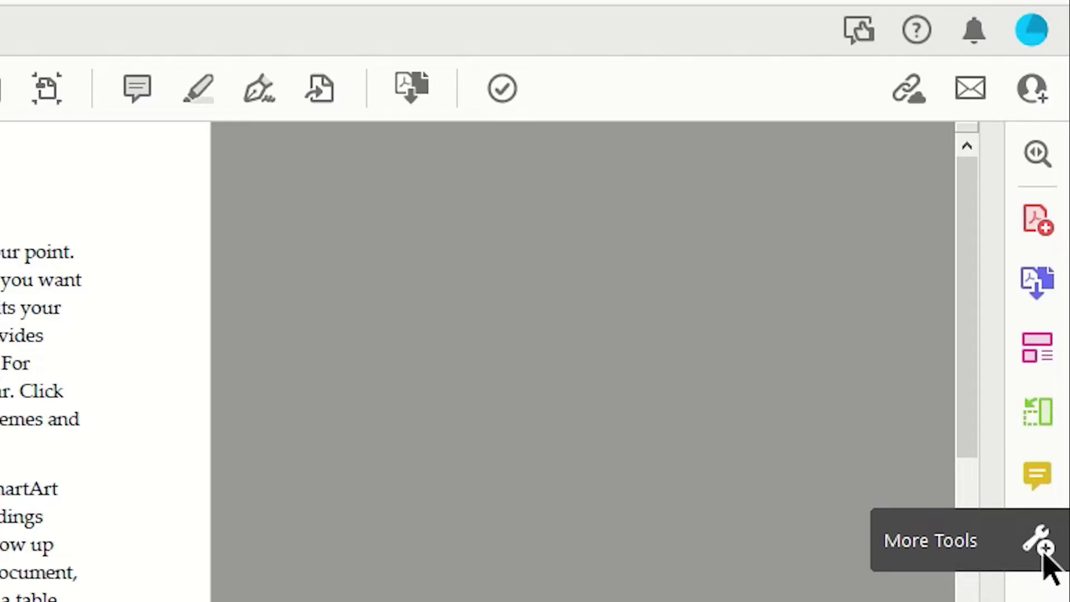
Open the full tools list and scroll down to the Protect & Standardize group
left_click(1043, 552)
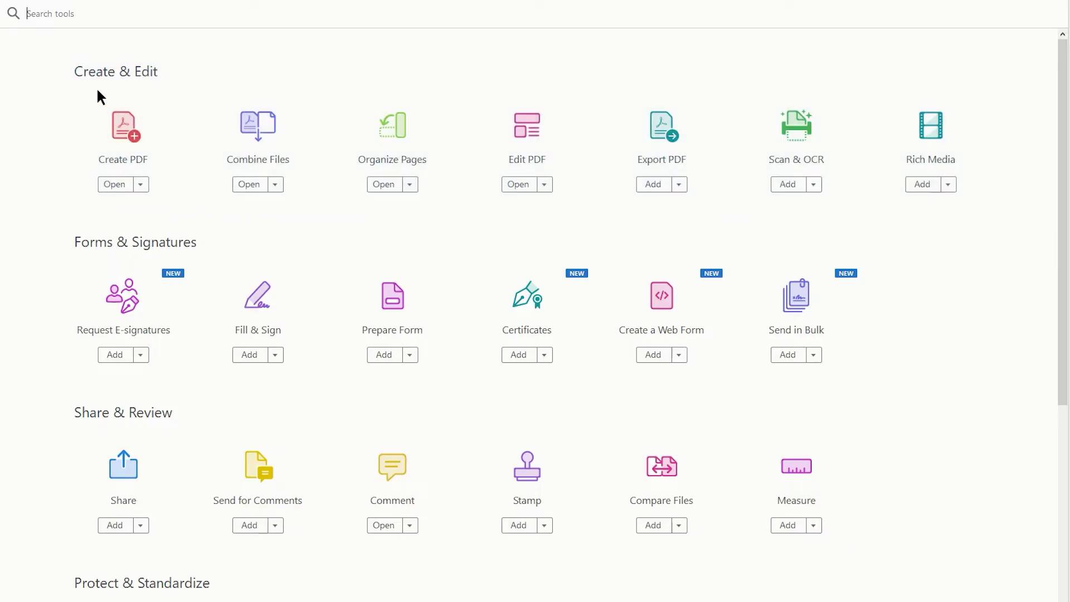
scroll(55, 156, "down", 1)
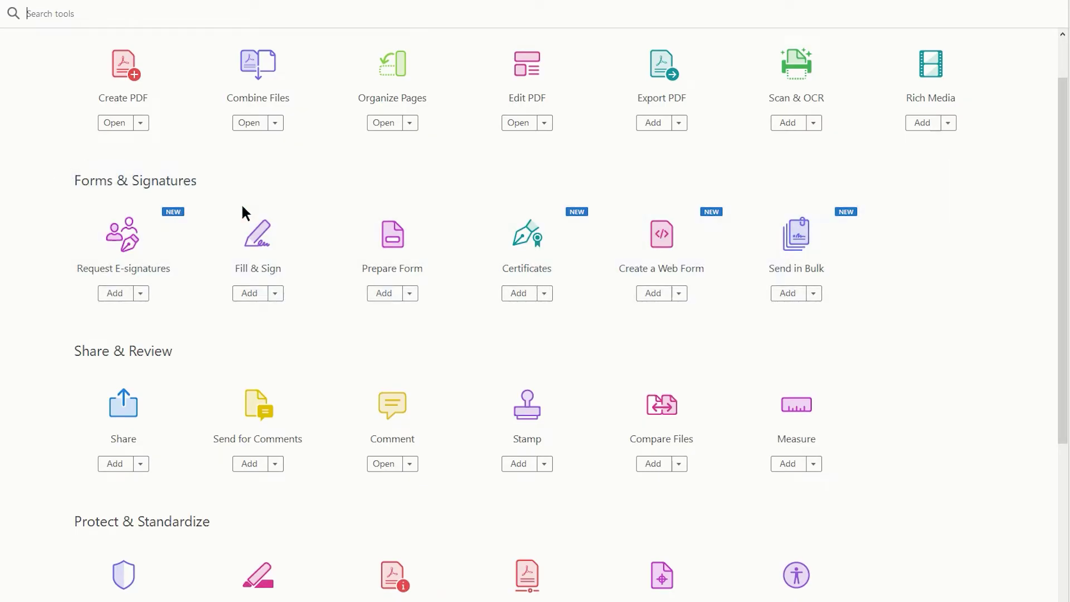
scroll(201, 212, "down", 2)
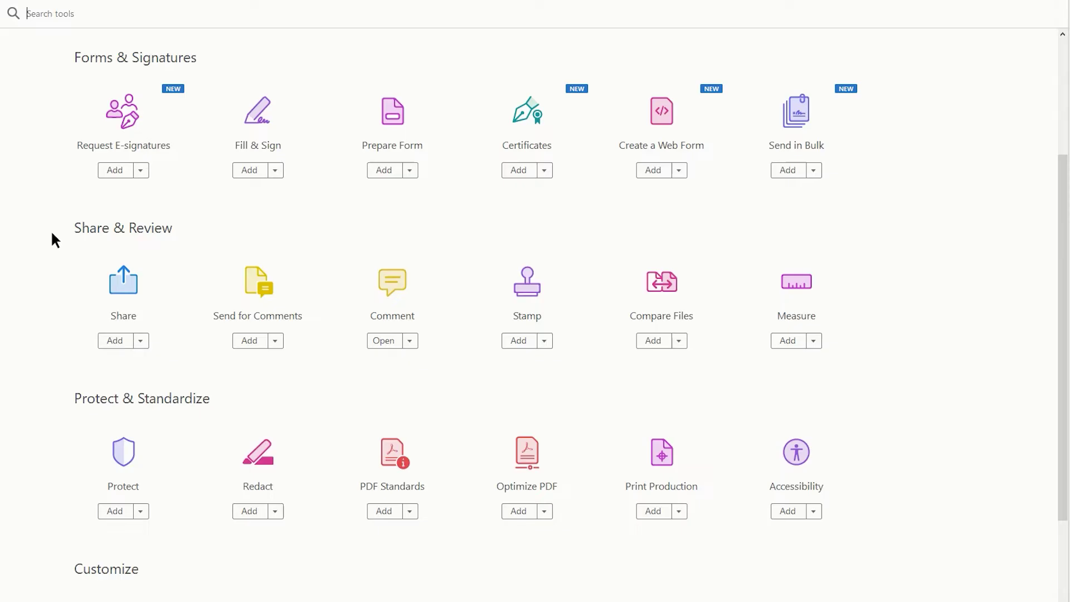
scroll(52, 234, "down", 2)
scroll(53, 234, "down", 1)
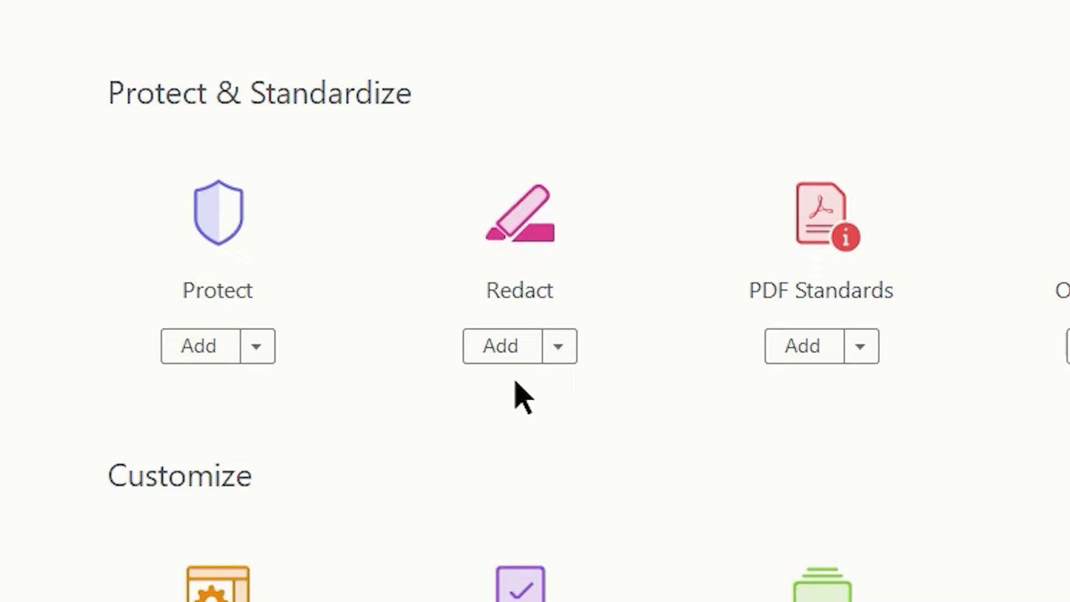
Add Redact to the quick-access tools and launch it on RedactText.pdf
left_click(509, 347)
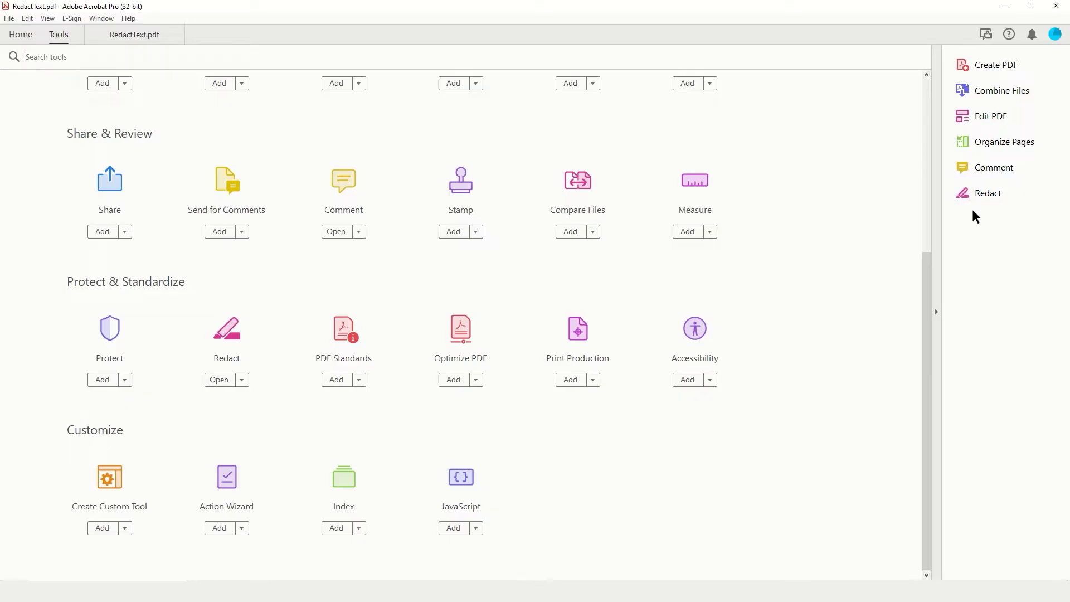
left_click(975, 193)
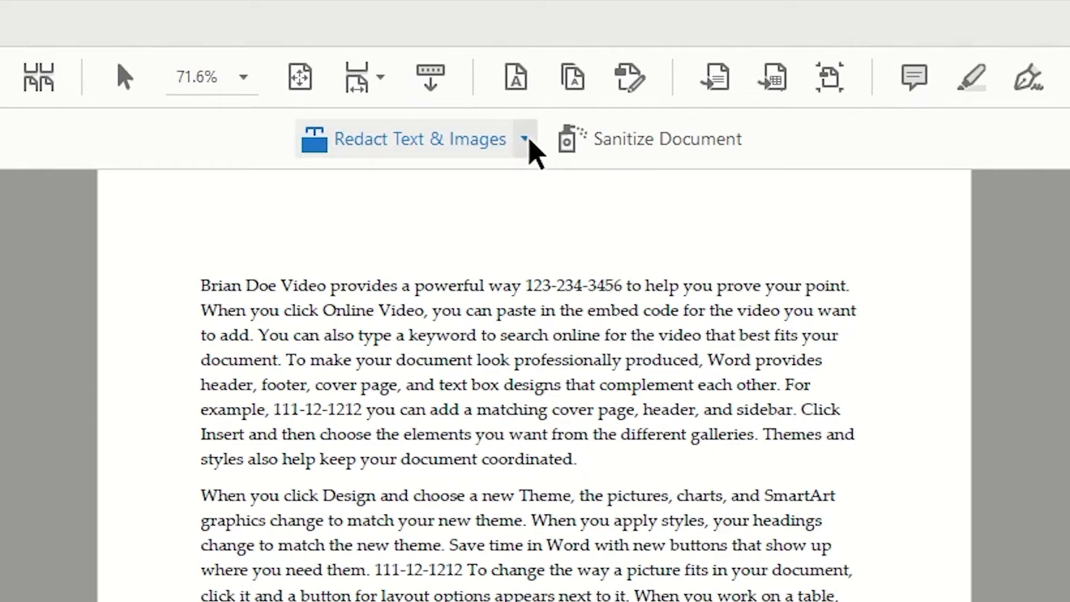
Expand the Redact Text & Images dropdown to reveal pages, find-text and properties options
left_click(530, 141)
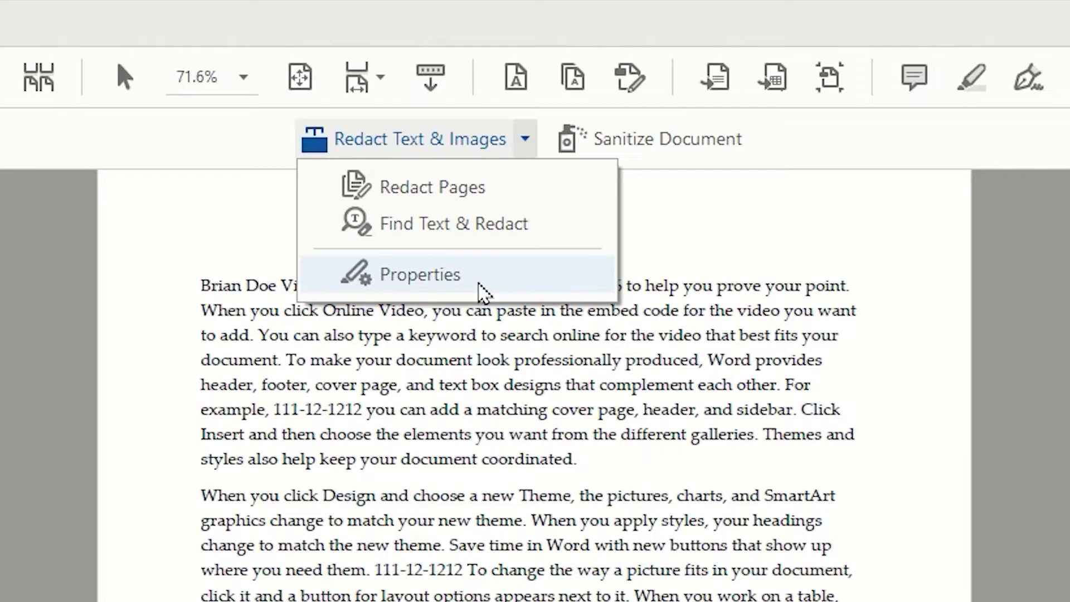
In Redaction Tool Properties, keep black as the fill colour and enable Use Overlay Text
left_click(479, 289)
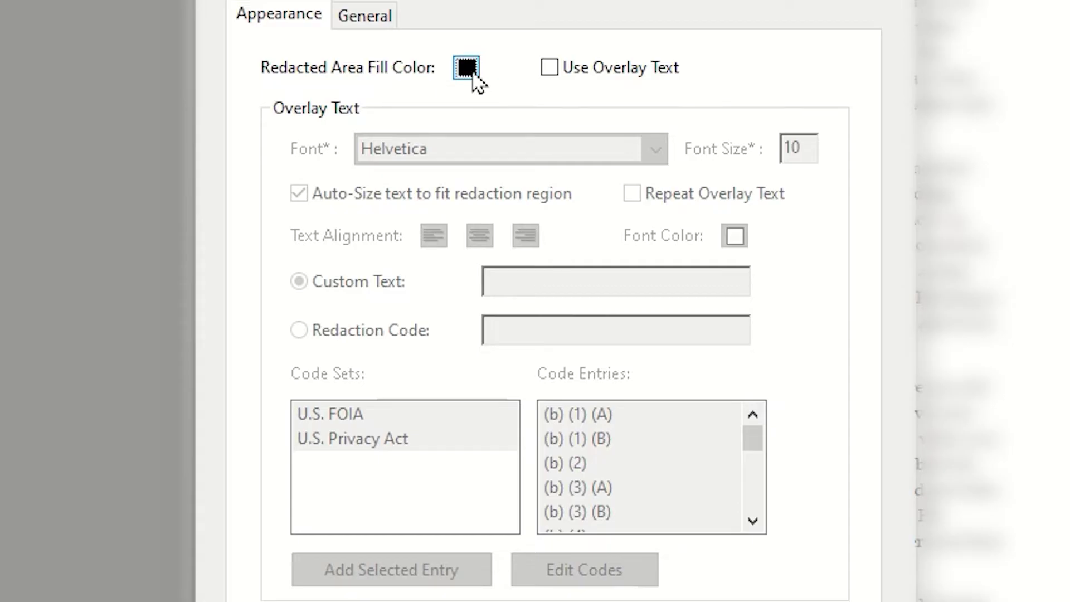
left_click(473, 76)
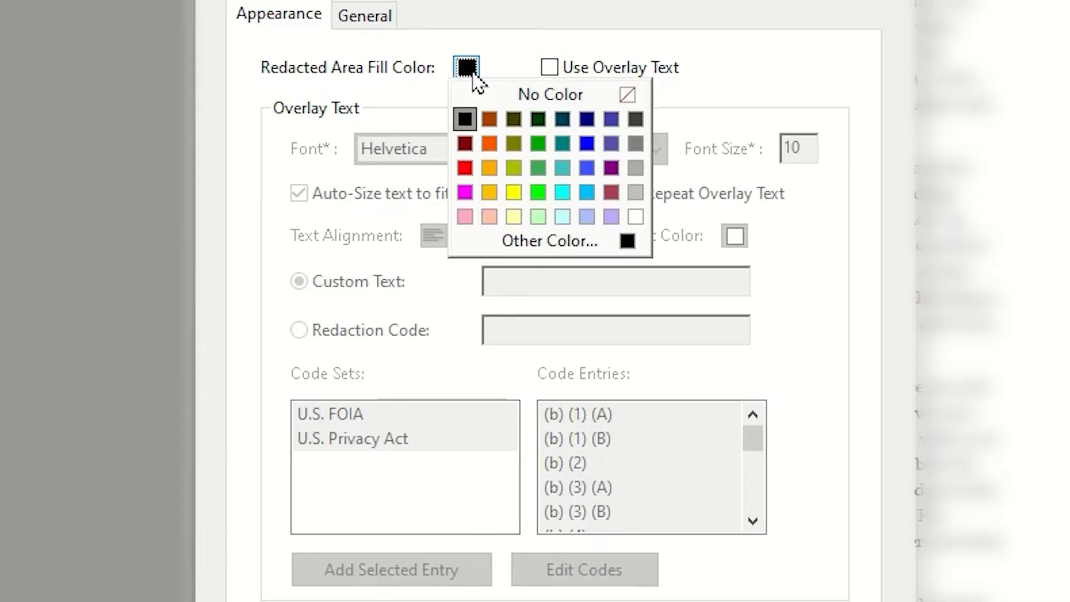
left_click(767, 64)
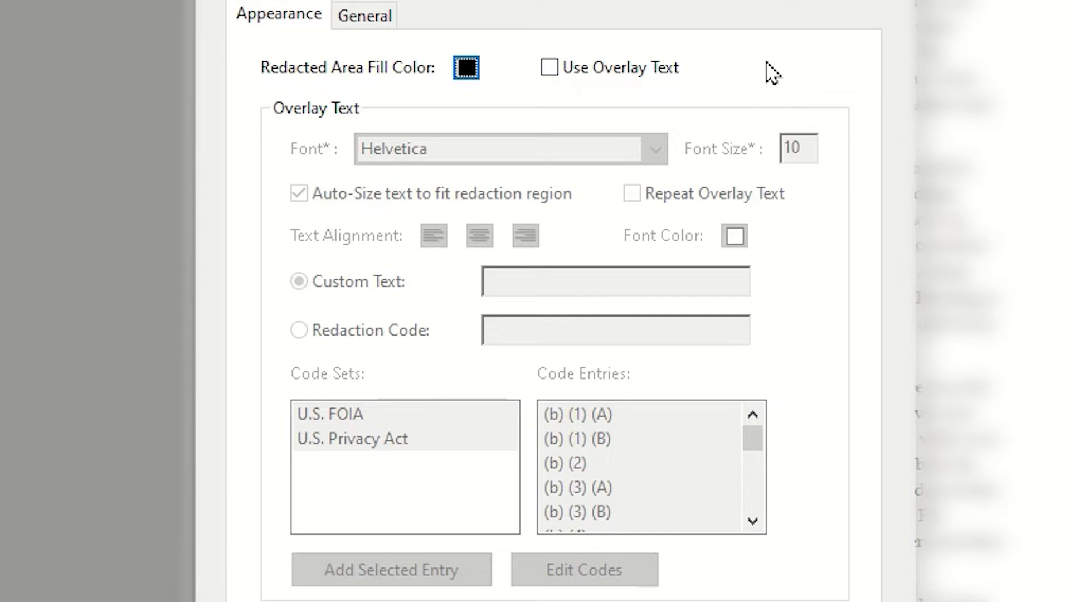
left_click(550, 68)
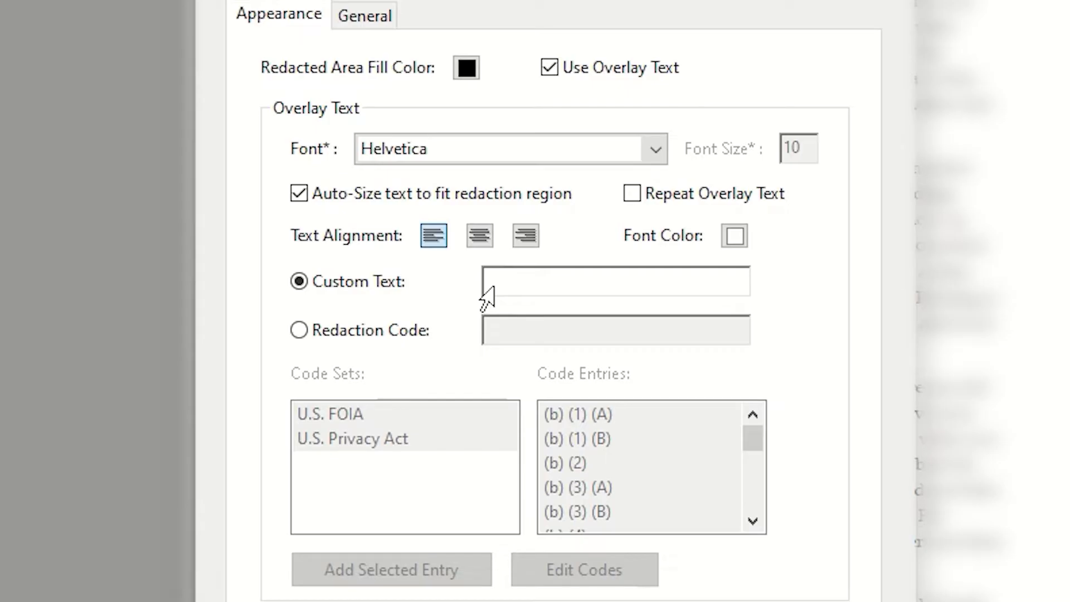
Disable overlay text, review the General tab's subject 'Redact', and confirm the properties
left_click(549, 69)
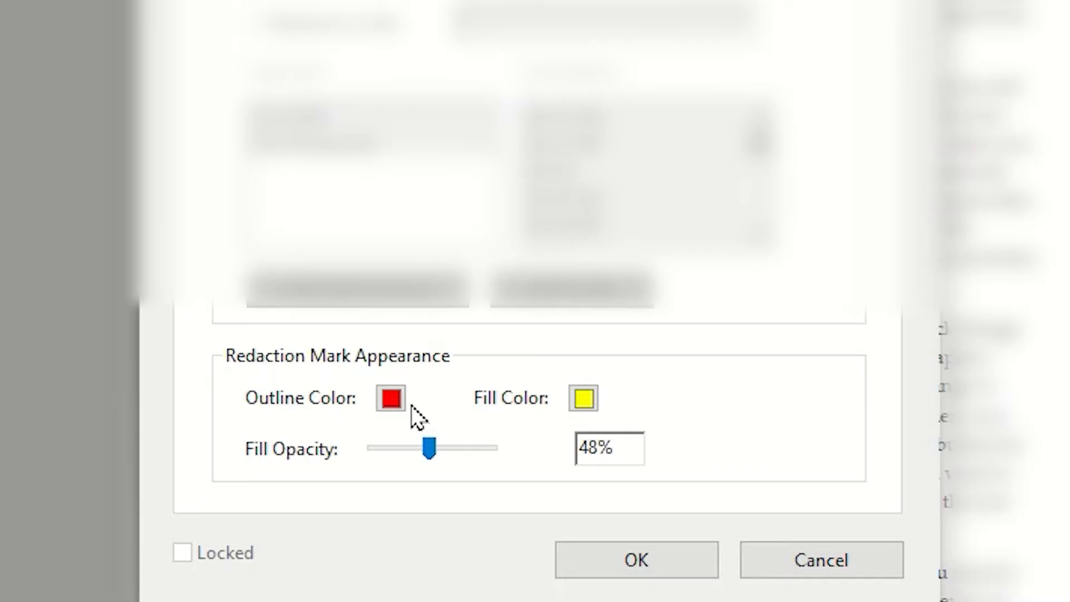
left_click(334, 150)
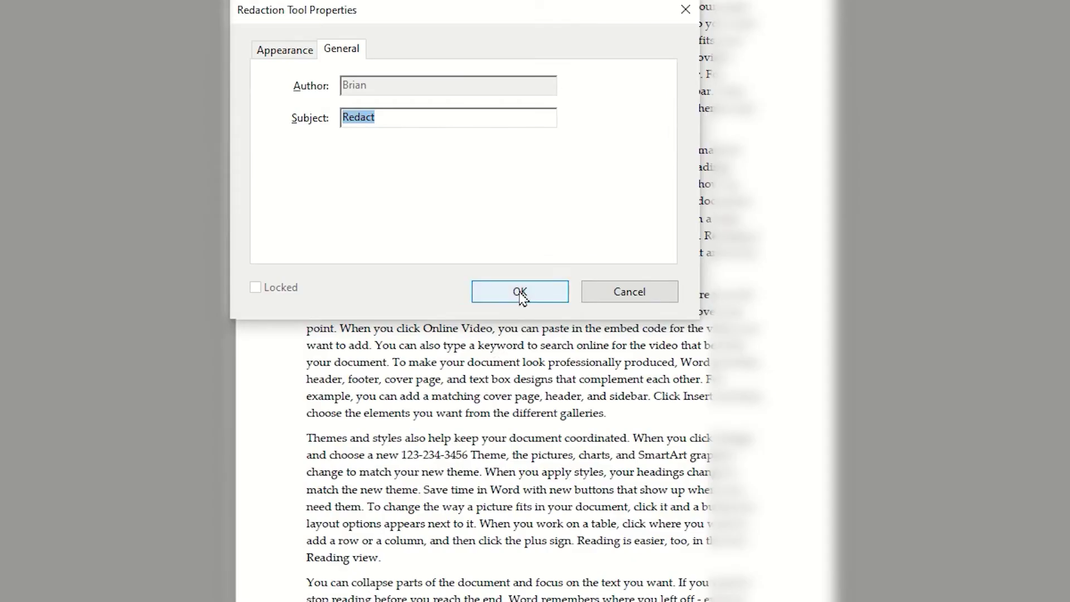
left_click(589, 486)
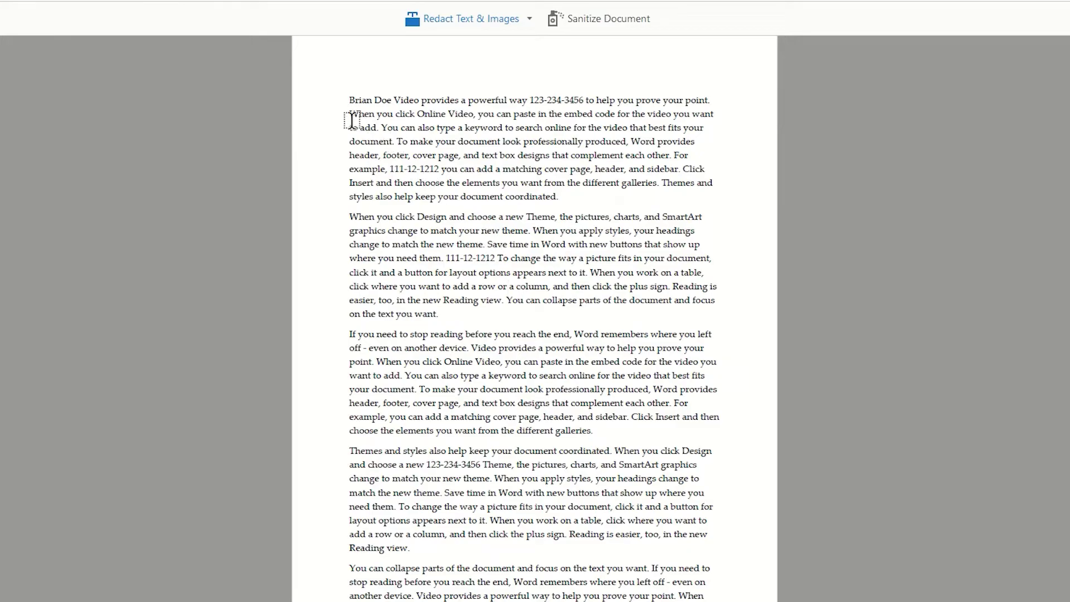
Mark passages in paragraphs one to three, including one starting 'Theme', plus the word 'When'
left_click_drag(348, 125, 560, 150)
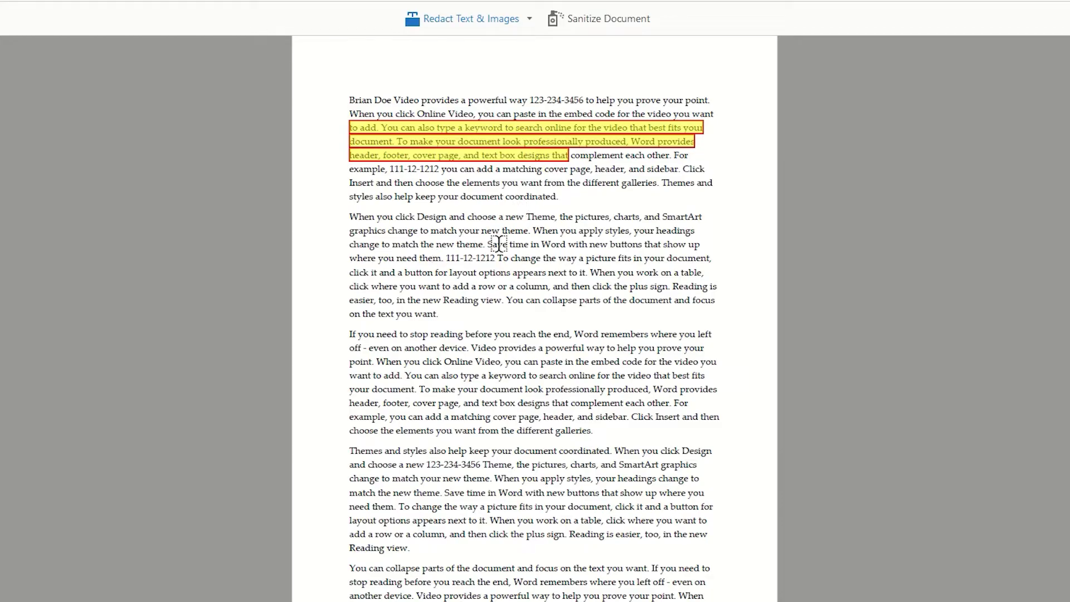
left_click_drag(523, 217, 587, 245)
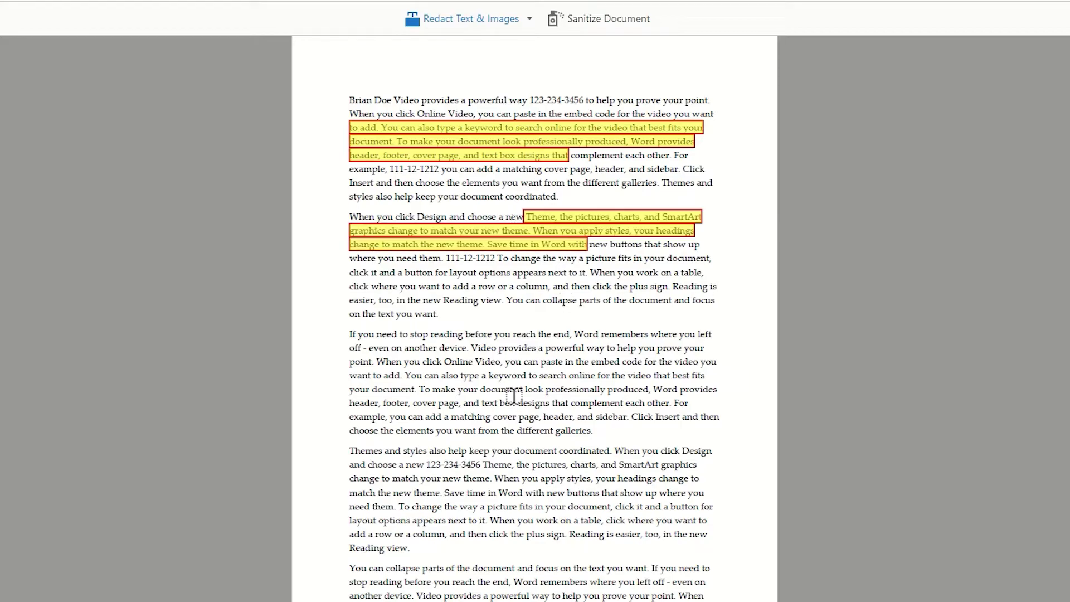
left_click_drag(479, 390, 550, 404)
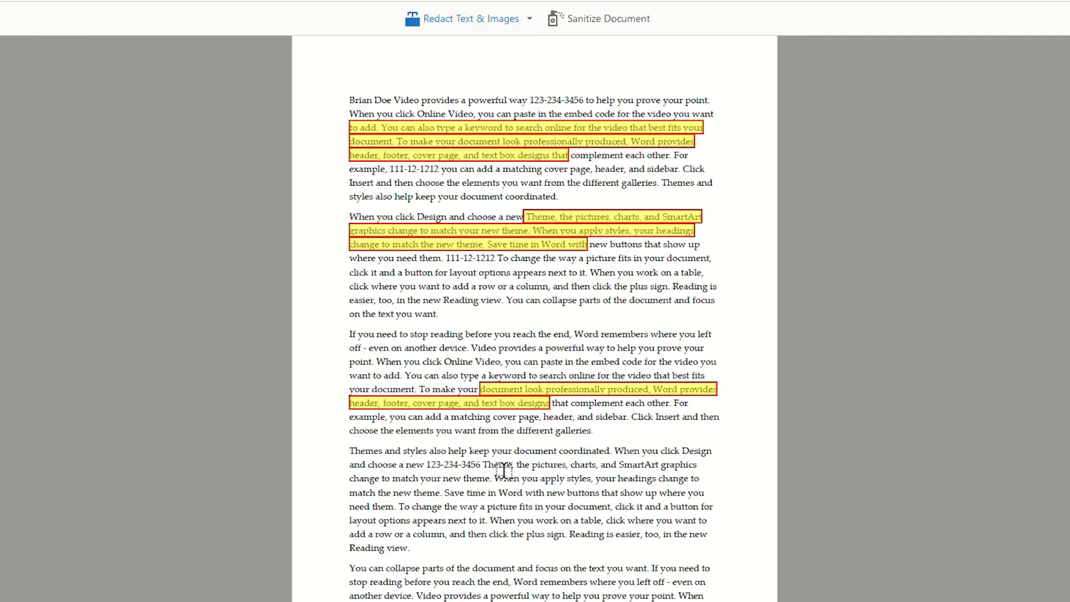
left_click_drag(521, 478, 494, 479)
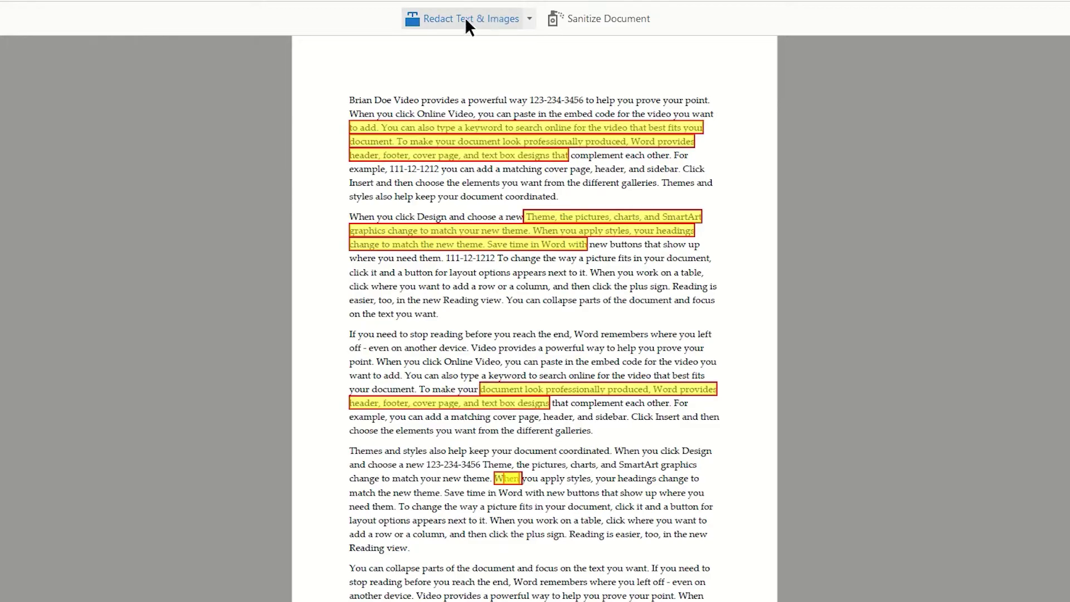
Start Find Text & Redact on the current document, searching by Patterns, and list the available patterns
left_click(530, 19)
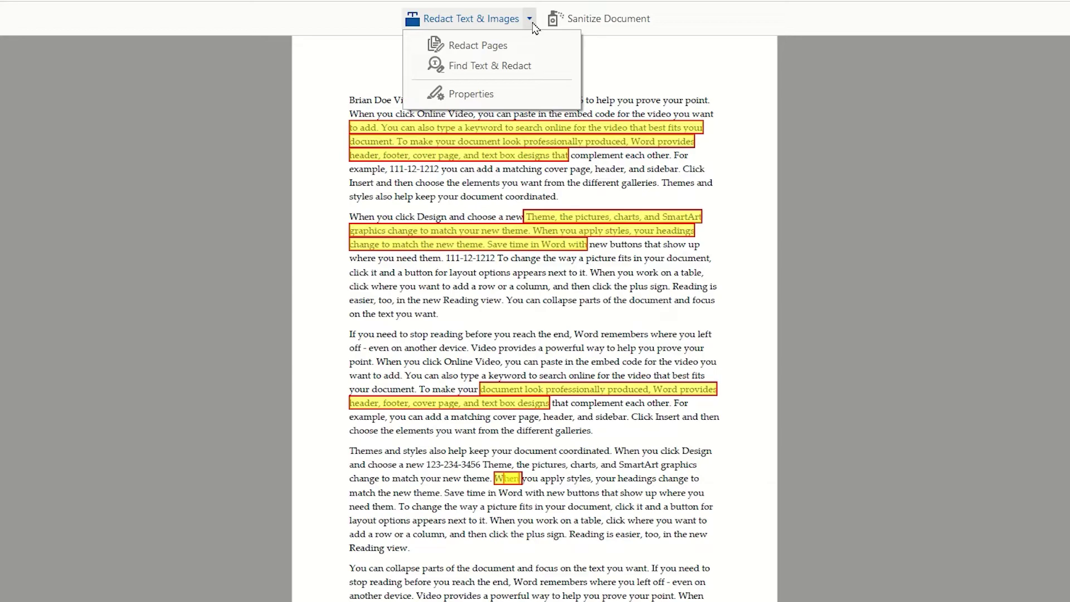
left_click(516, 68)
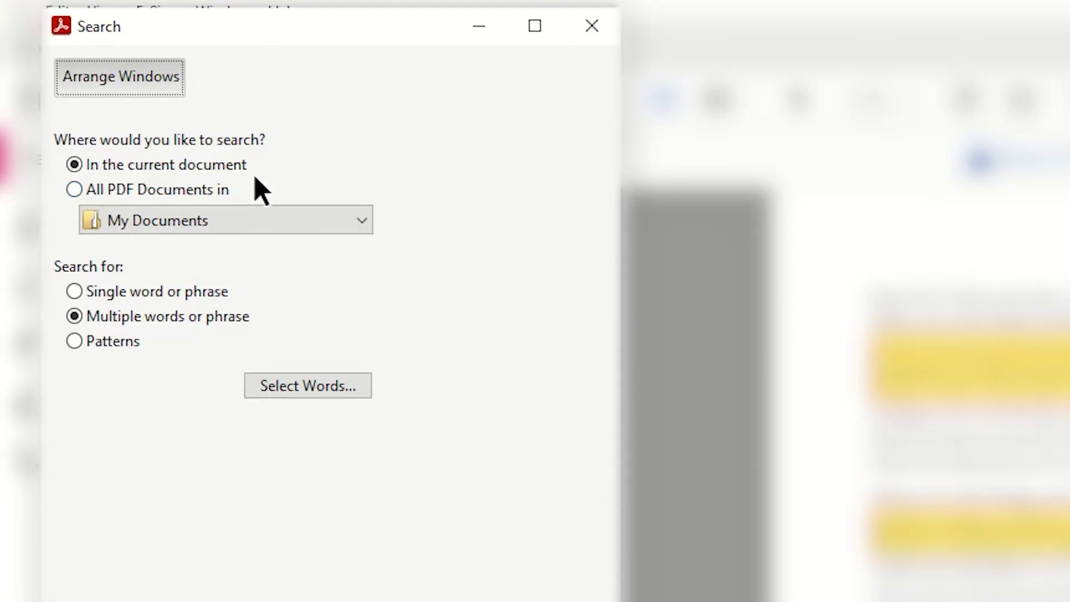
left_click(130, 297)
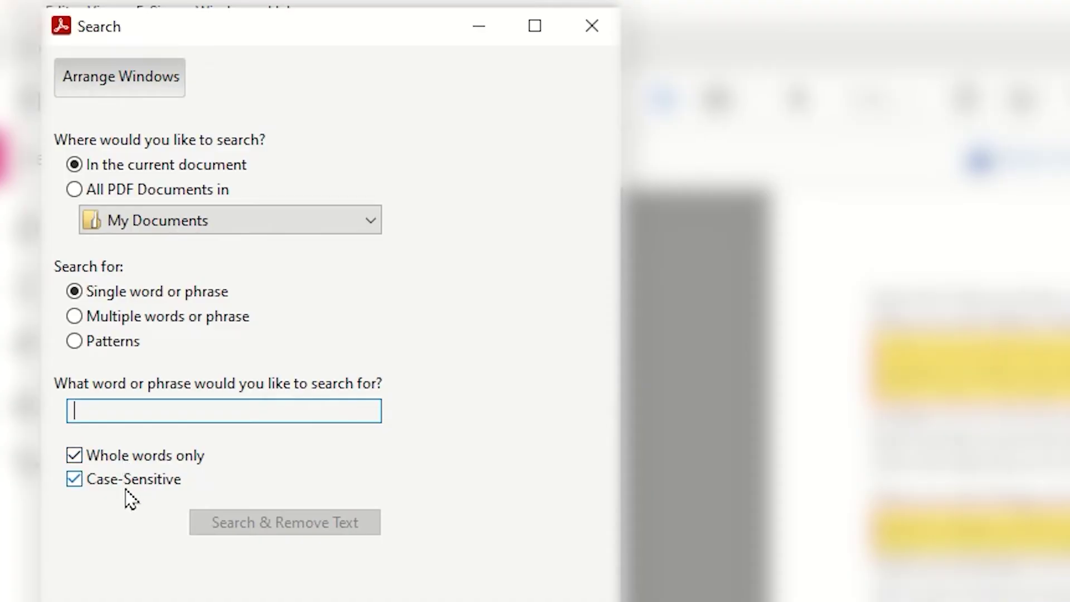
left_click(120, 319)
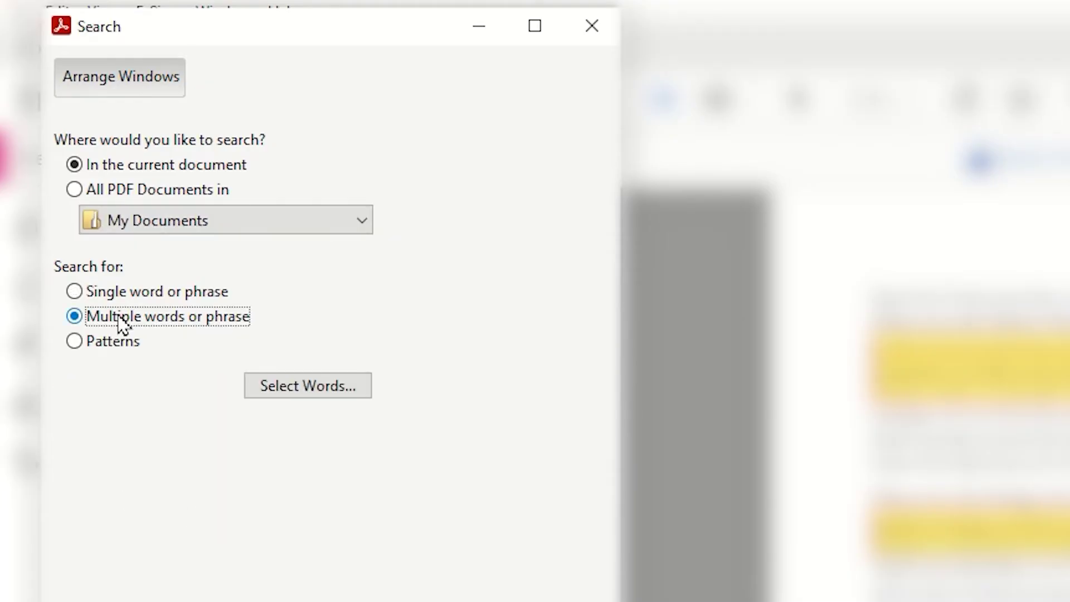
left_click(110, 346)
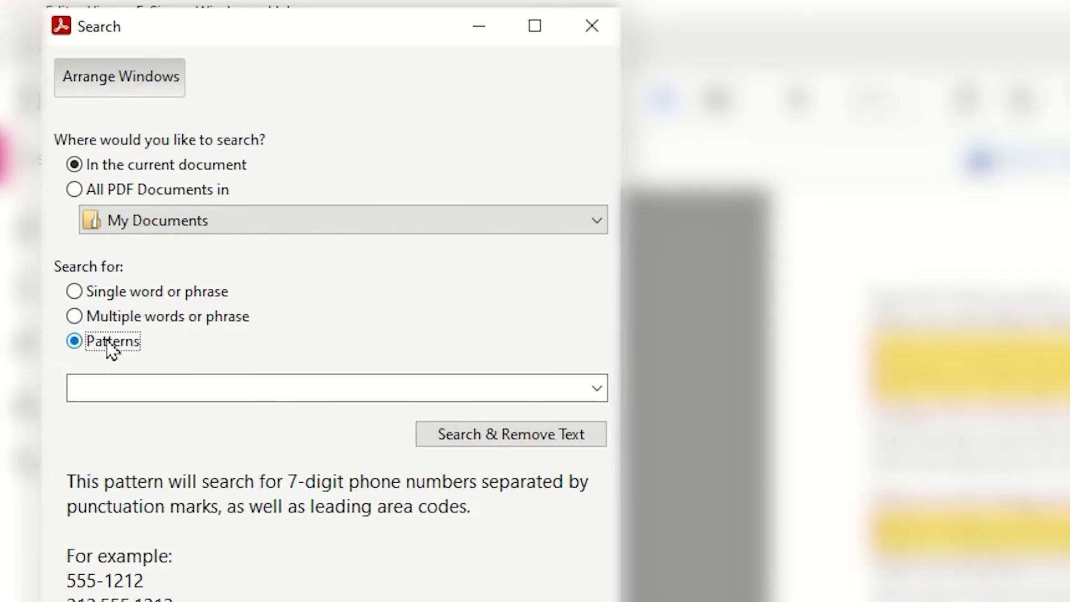
left_click(190, 392)
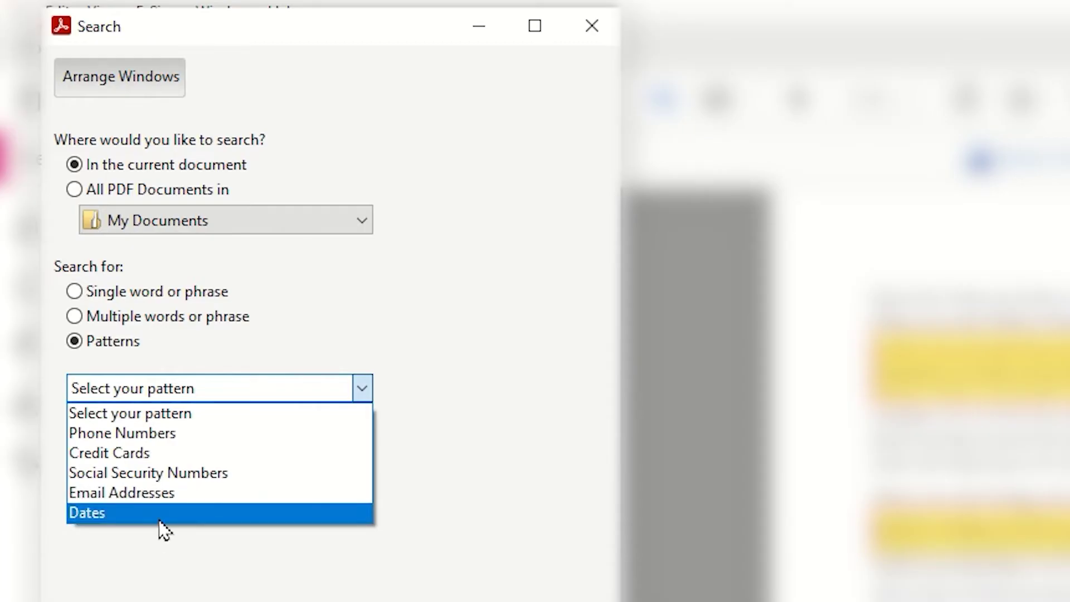
left_click(161, 439)
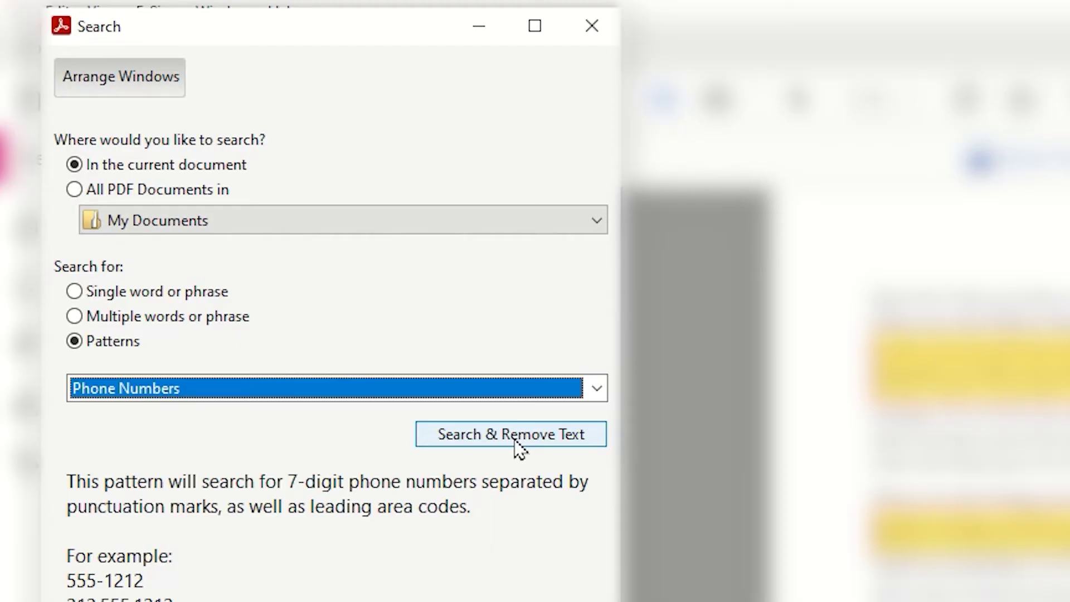
left_click(514, 440)
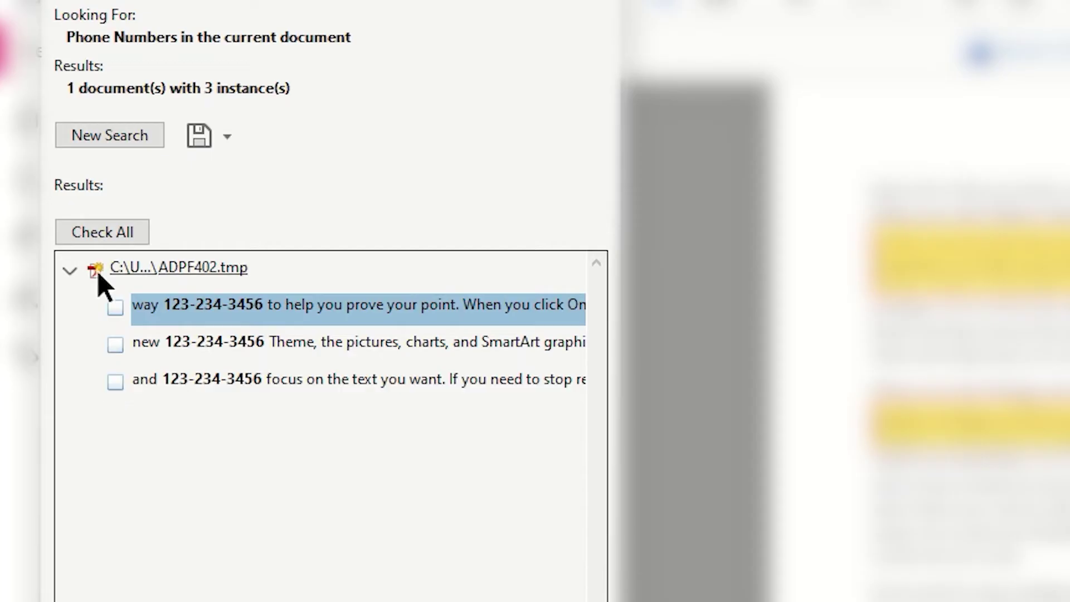
left_click(99, 239)
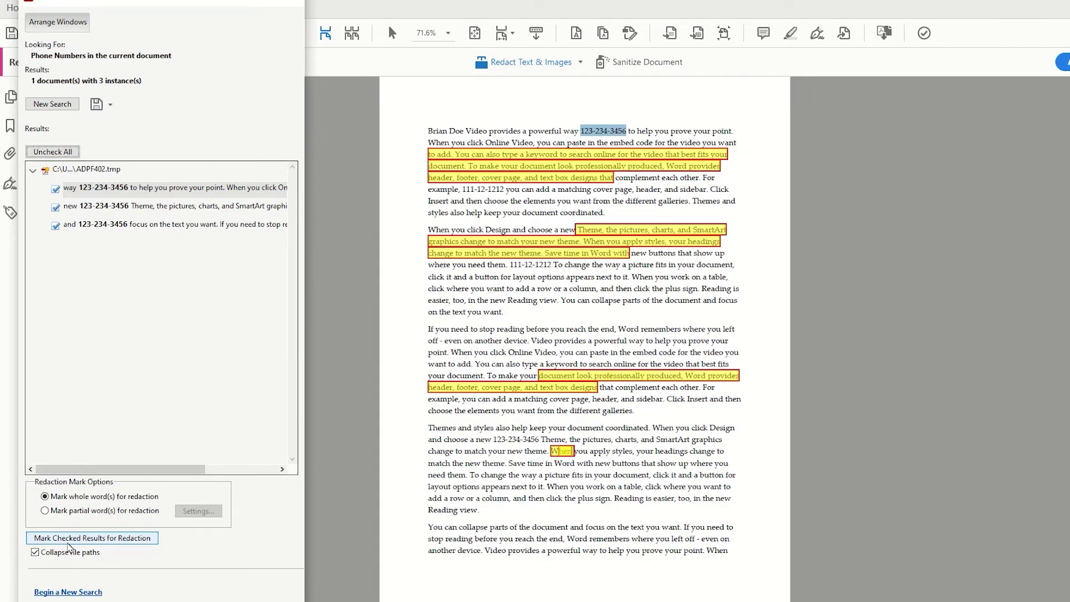
left_click(68, 542)
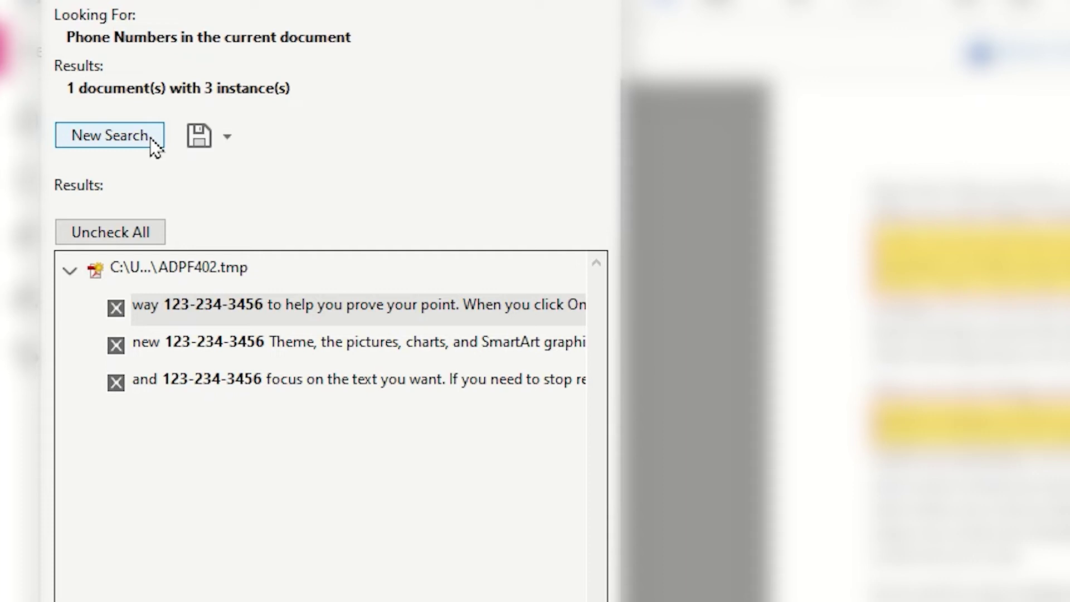
Search the Social Security Numbers pattern and mark all five 111-12-1212 matches for redaction
left_click(154, 143)
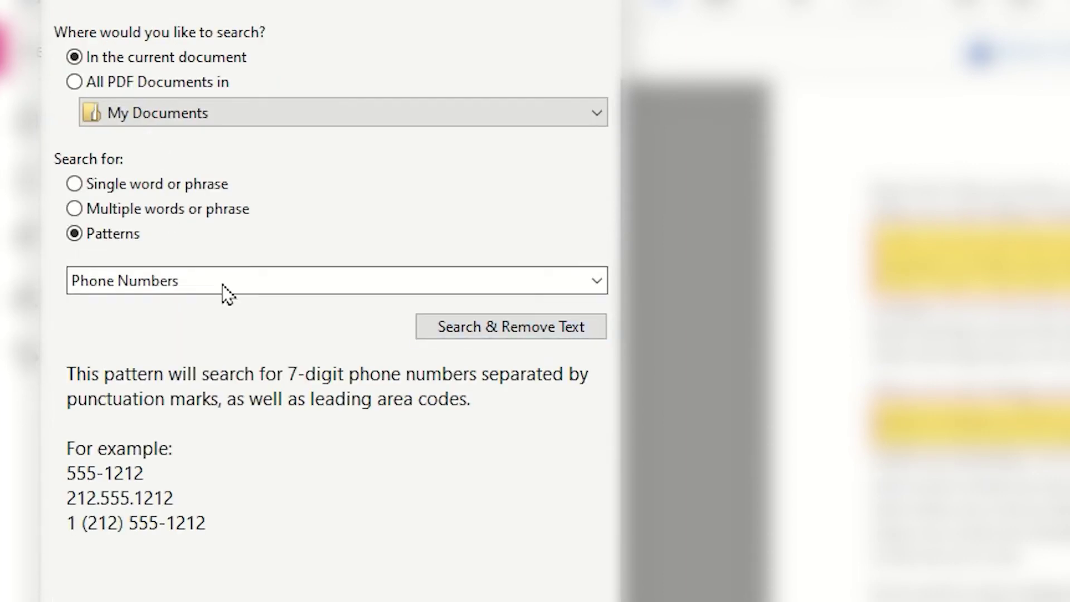
left_click(222, 292)
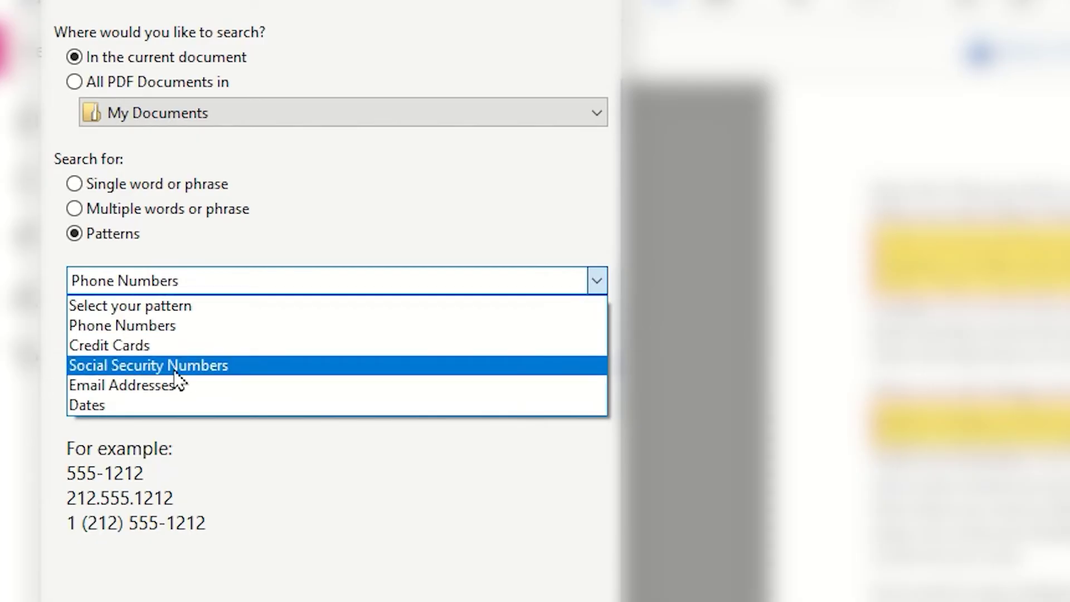
left_click(174, 373)
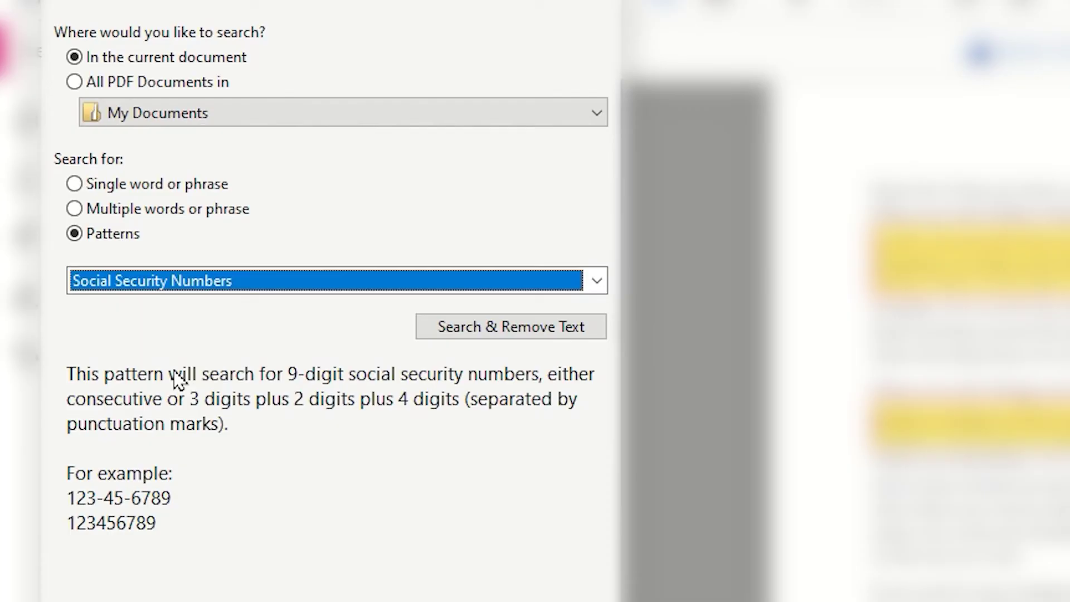
left_click(457, 332)
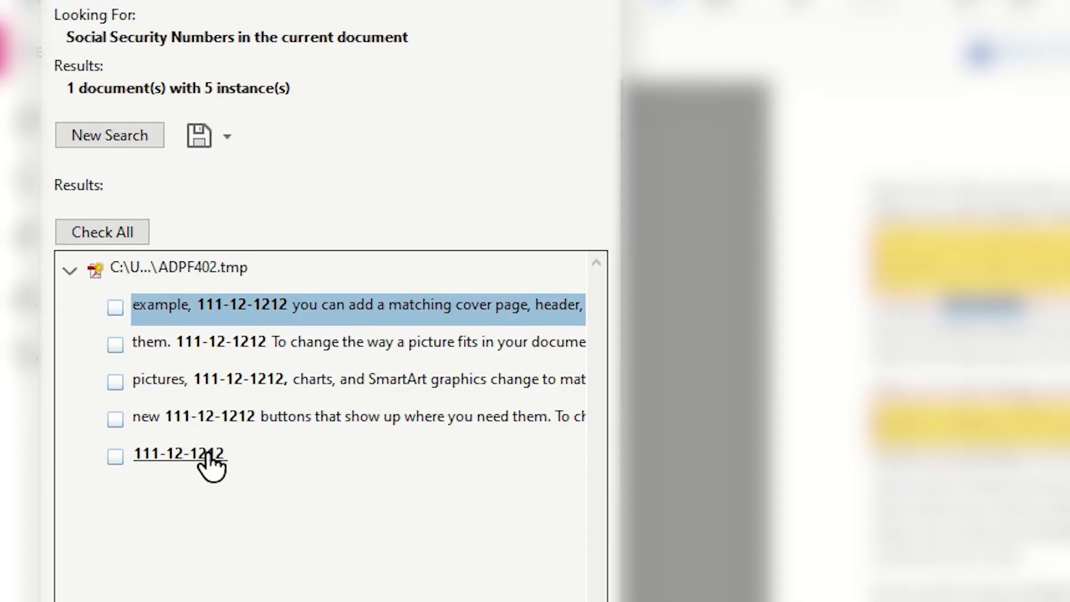
left_click(96, 241)
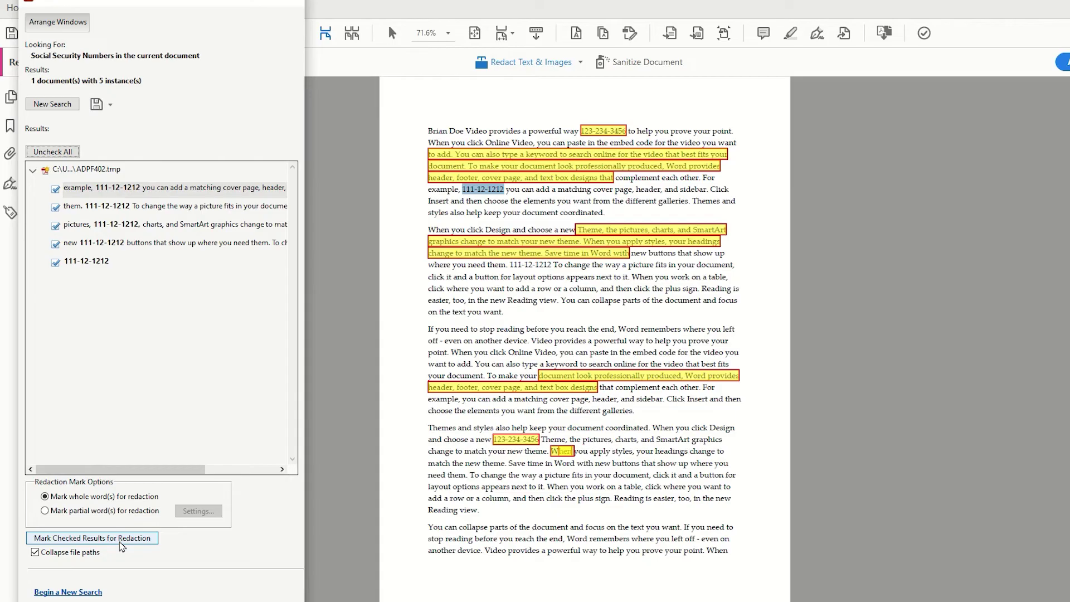
left_click(122, 538)
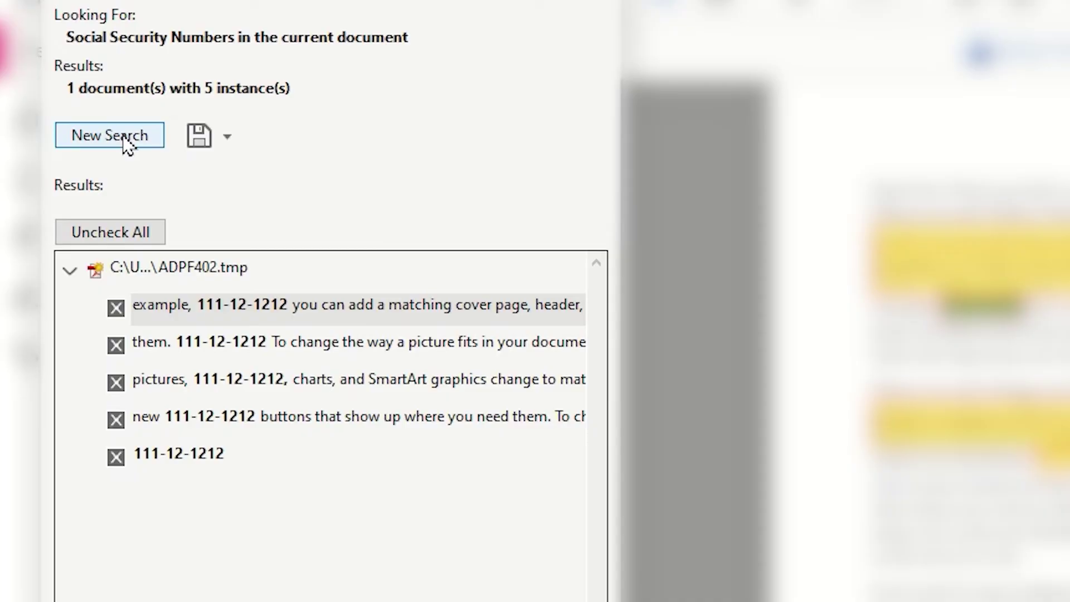
Search for the person's name as a single phrase and mark all six matches for redaction
left_click(125, 140)
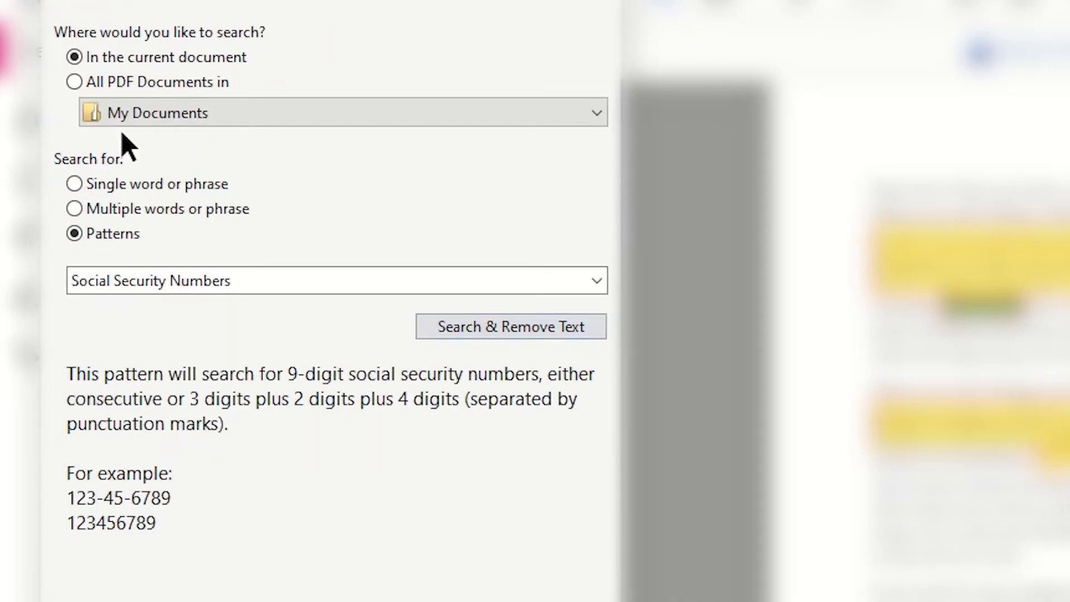
left_click(72, 188)
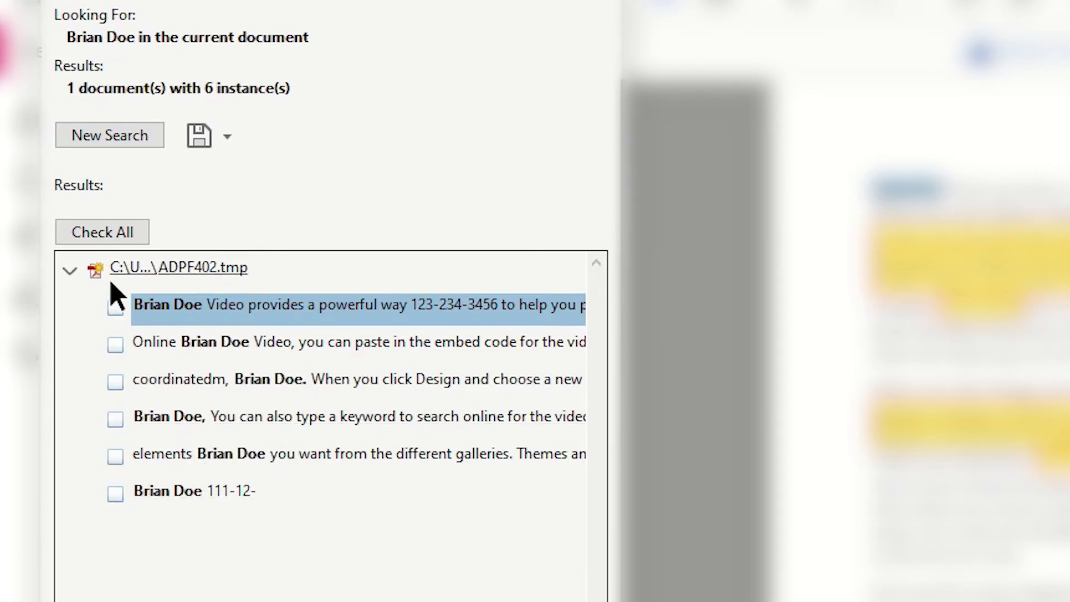
left_click(106, 234)
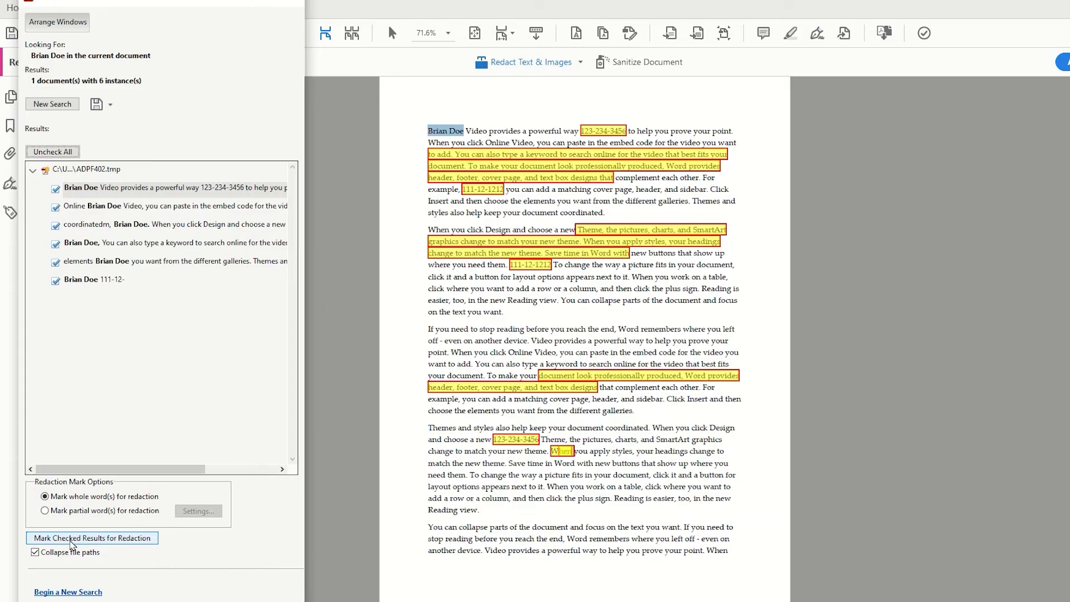
left_click(71, 538)
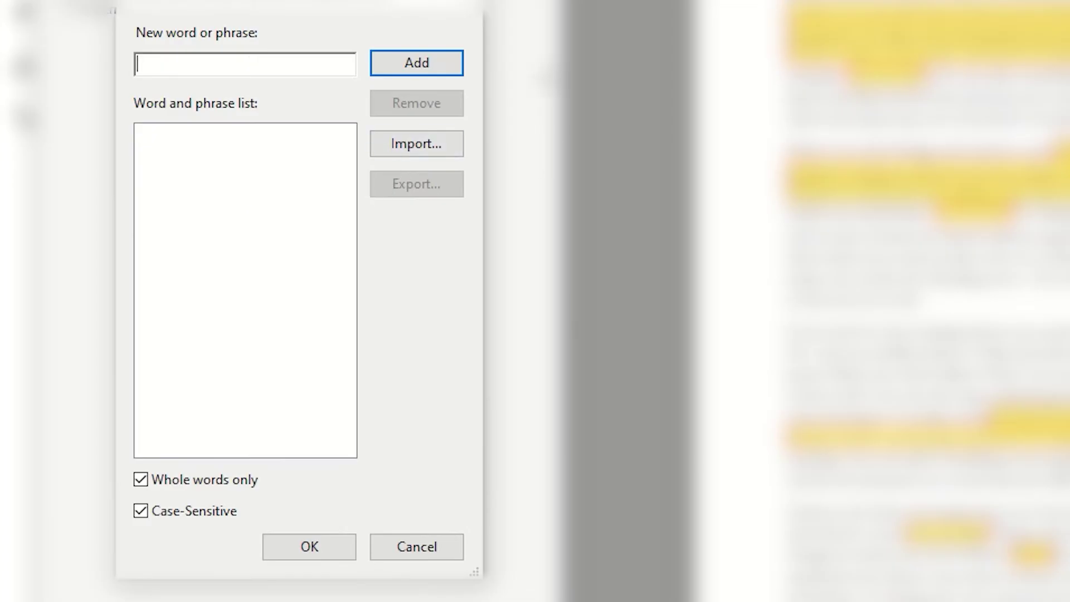
Build a word list of Word, Design and Video, then mark every match for redaction
type("Word")
left_click(451, 64)
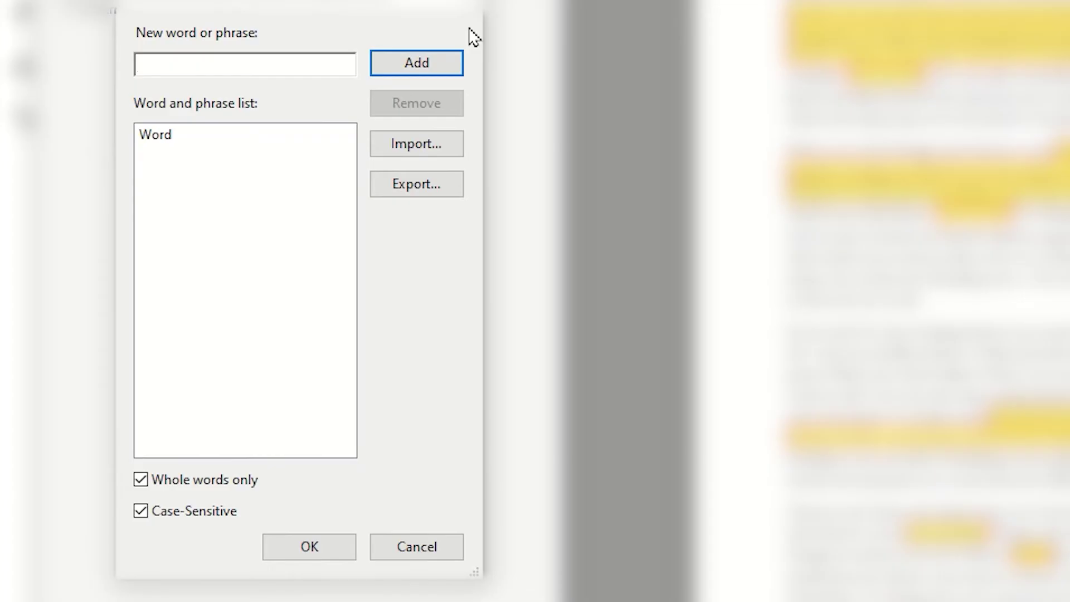
type("Design")
left_click(403, 70)
type("Video")
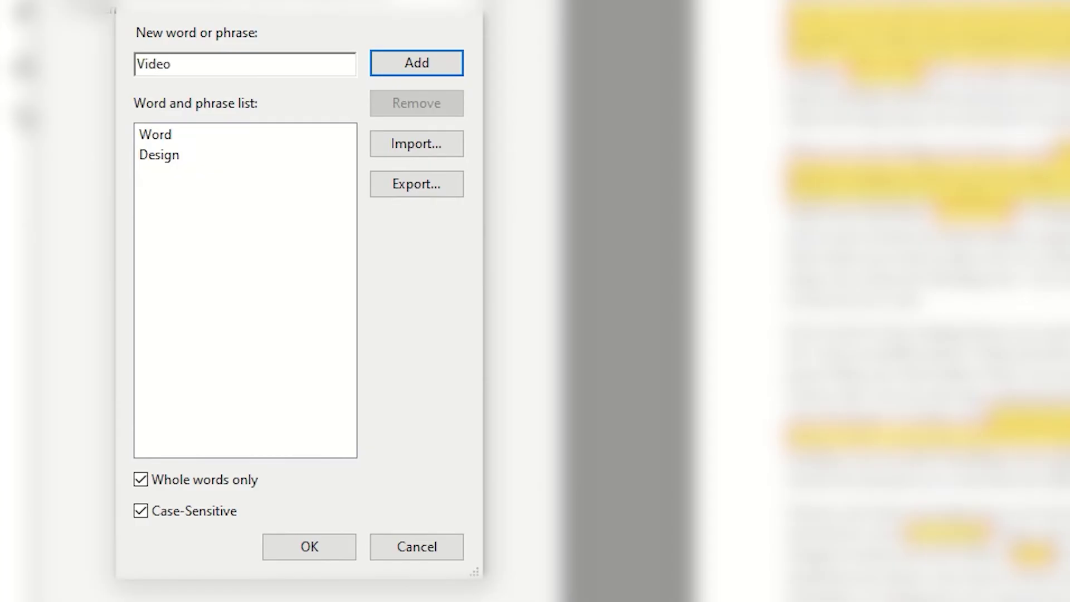
key("Return")
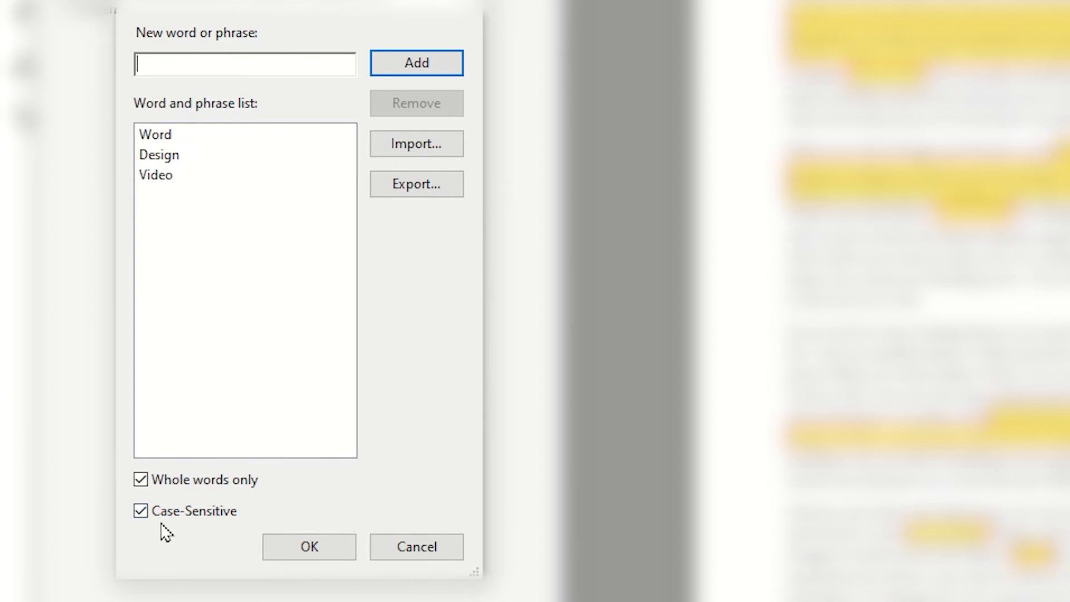
left_click(304, 547)
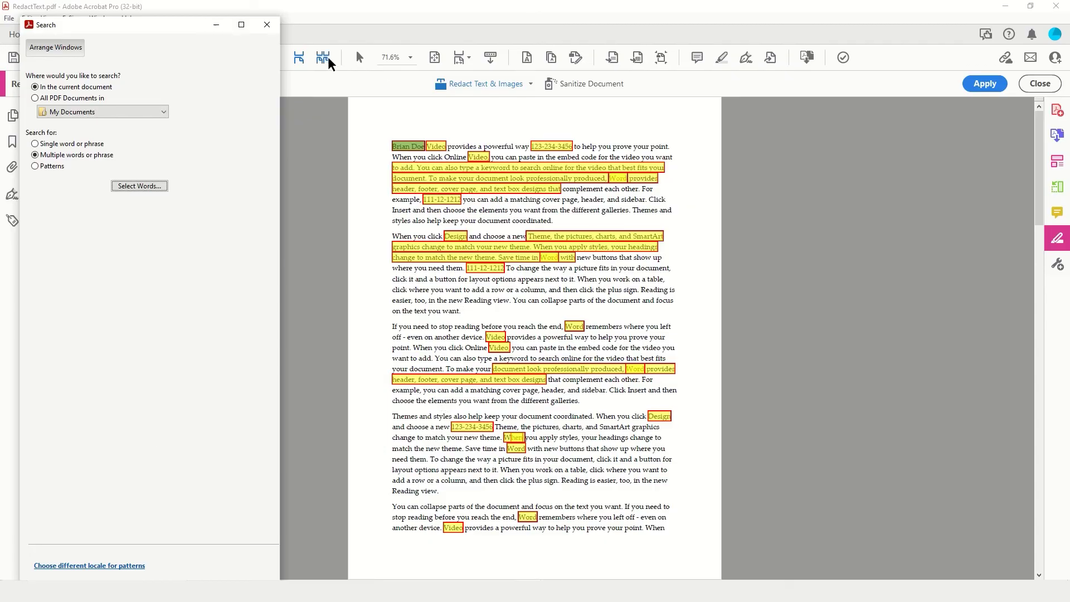
Apply all marked redactions permanently and save the copy as RedactText_Redacted.pdf
left_click(269, 26)
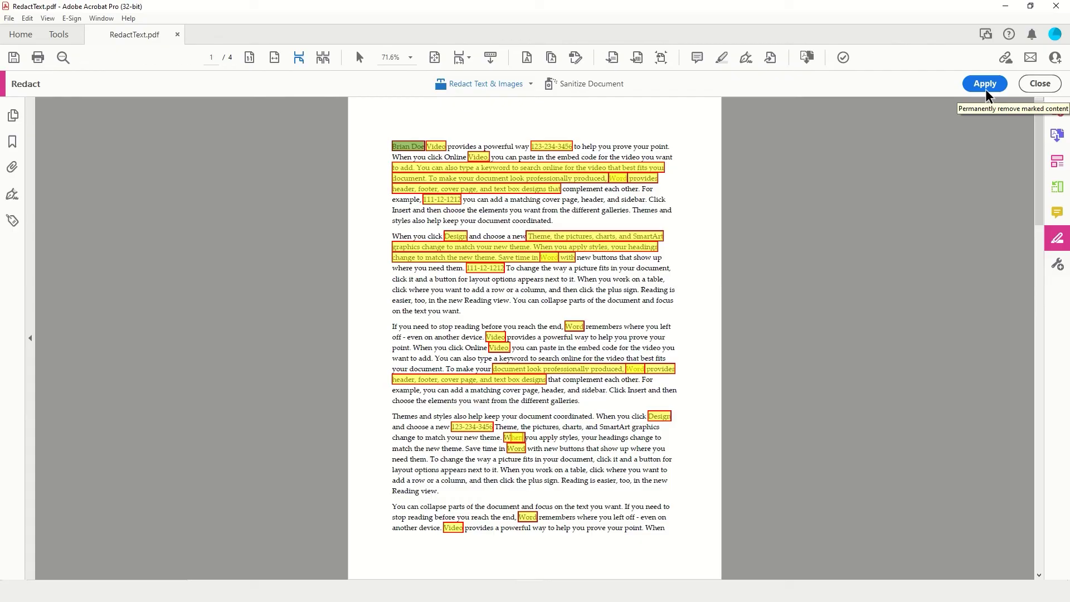
left_click(985, 85)
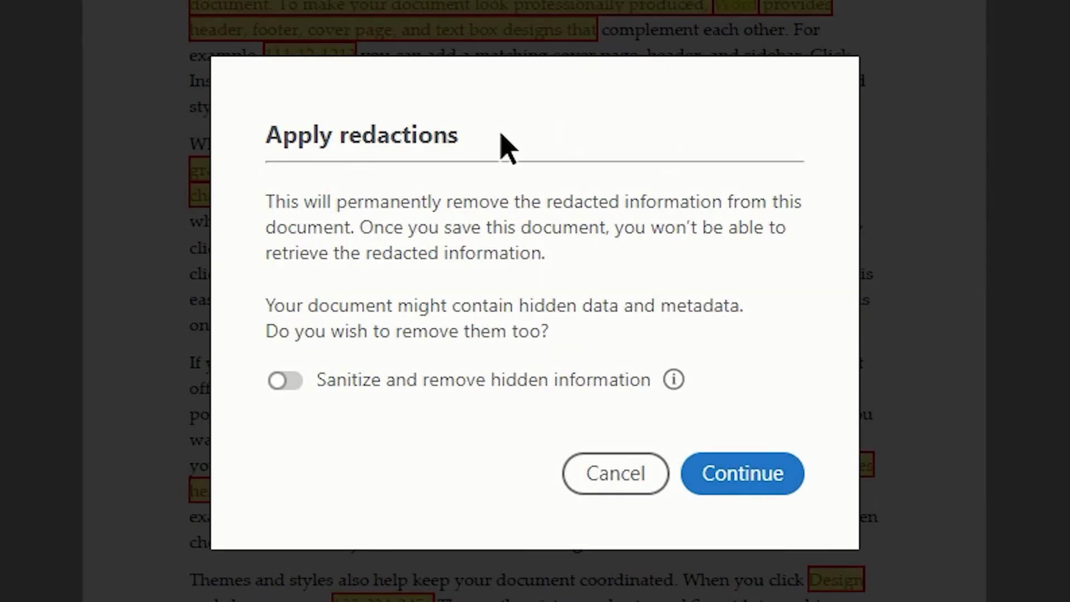
left_click(759, 484)
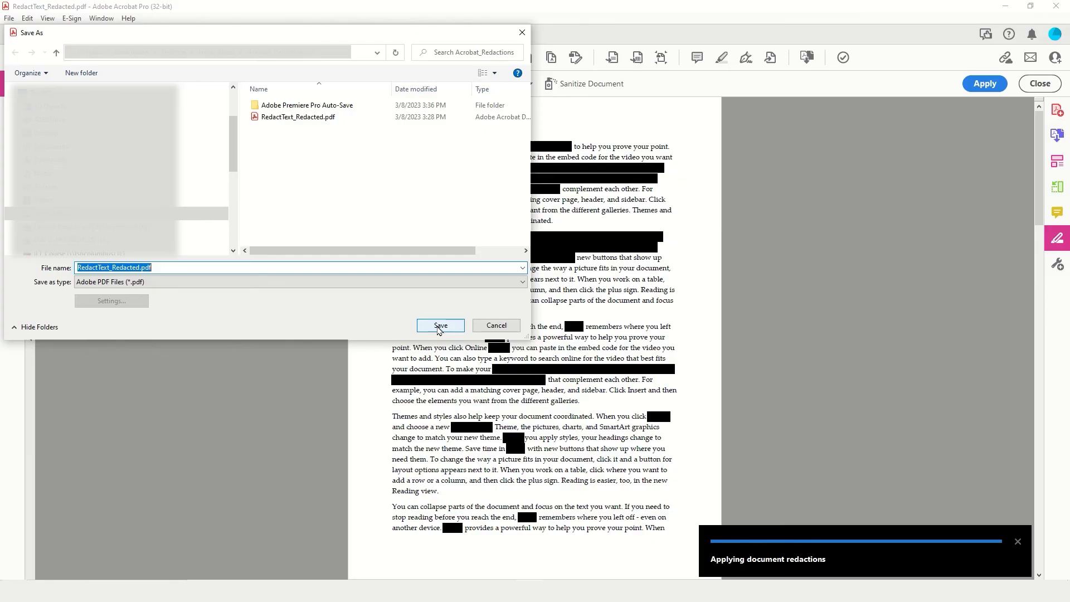
left_click(440, 326)
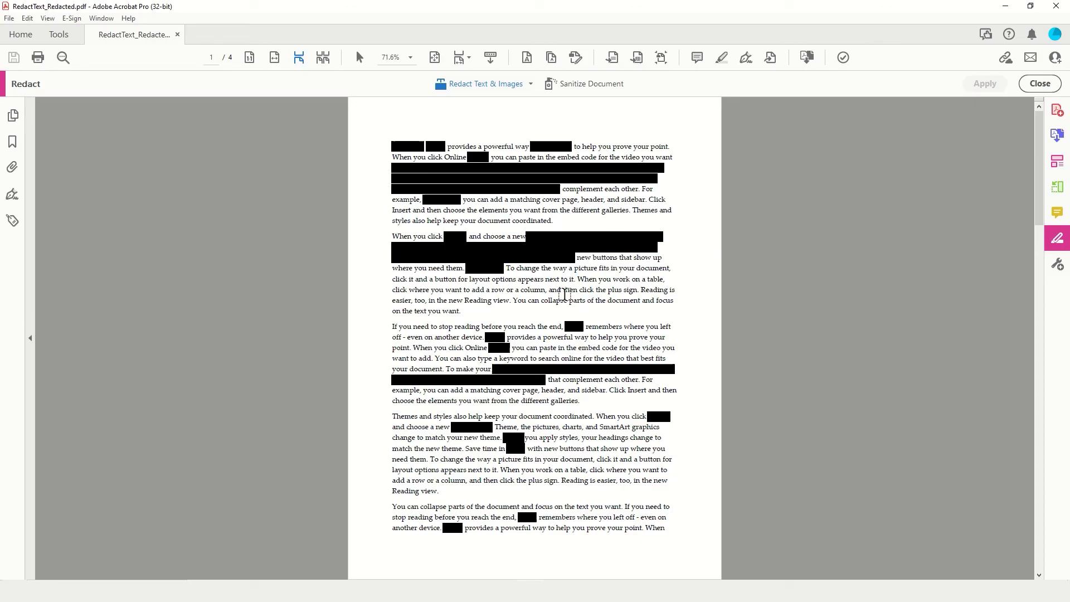